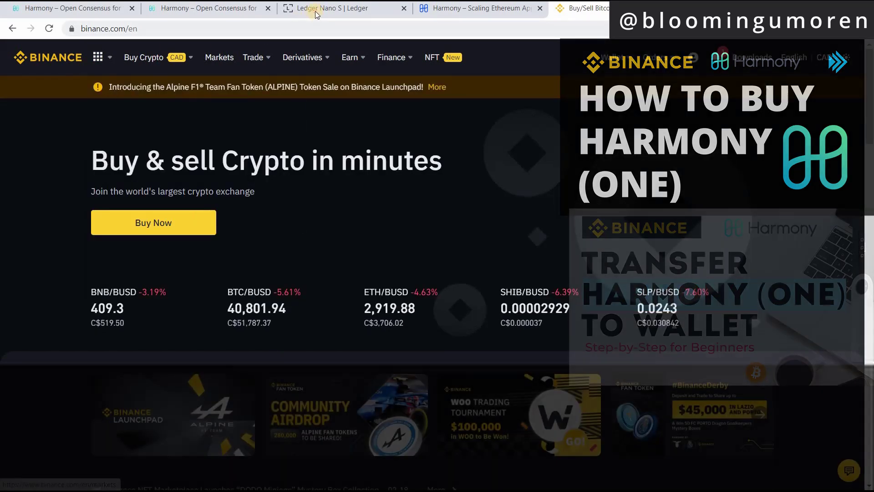
Return to the Harmony staking site and choose to use an existing address with a Ledger Nano.
left_click(326, 16)
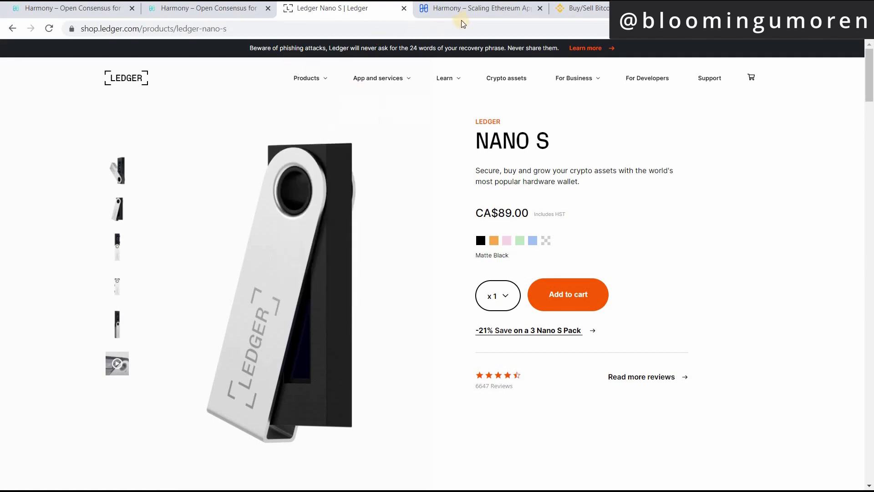
left_click(230, 9)
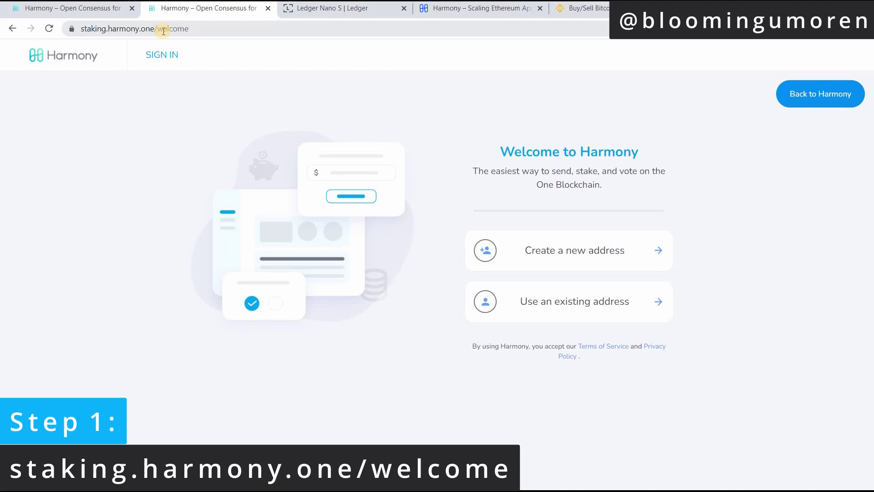
left_click(587, 308)
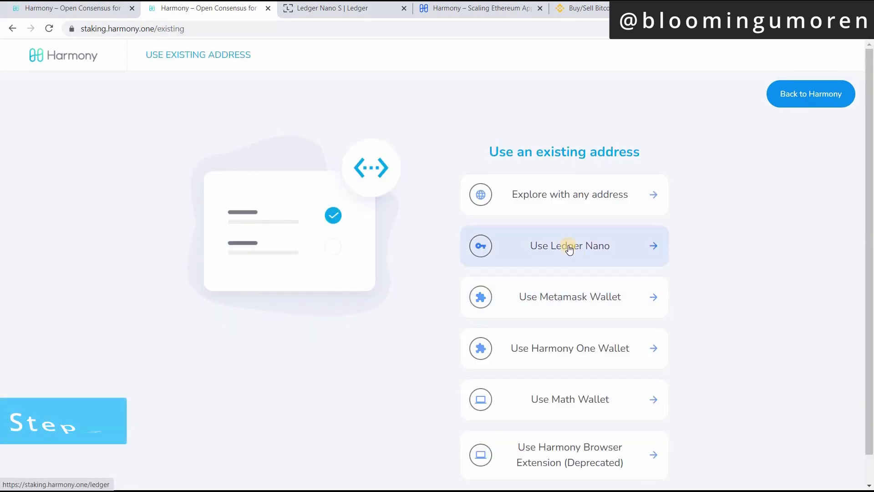
left_click(598, 251)
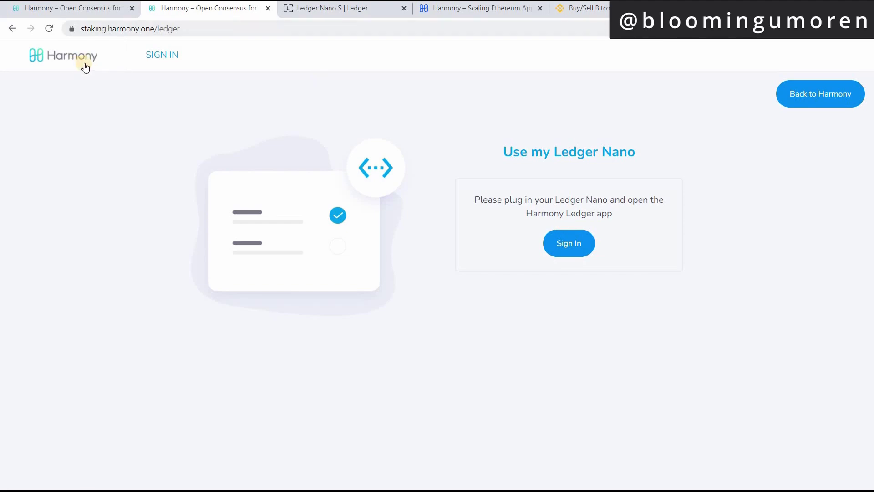
left_click(319, 10)
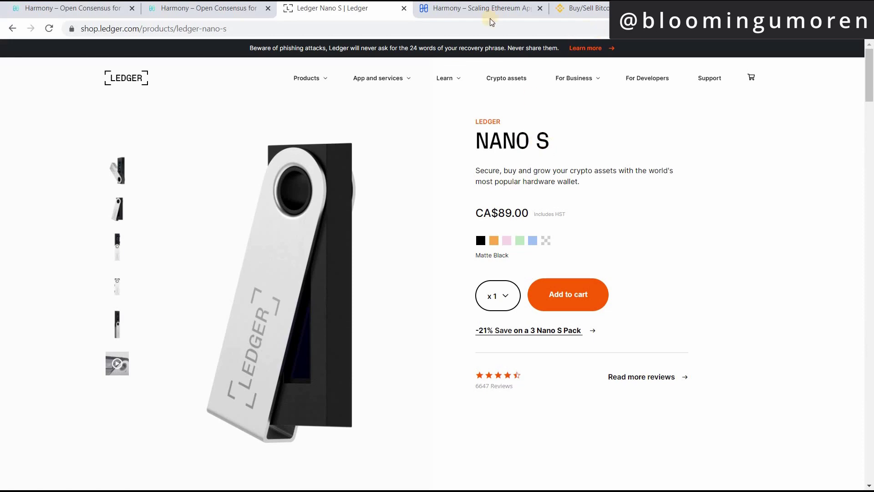
left_click(224, 10)
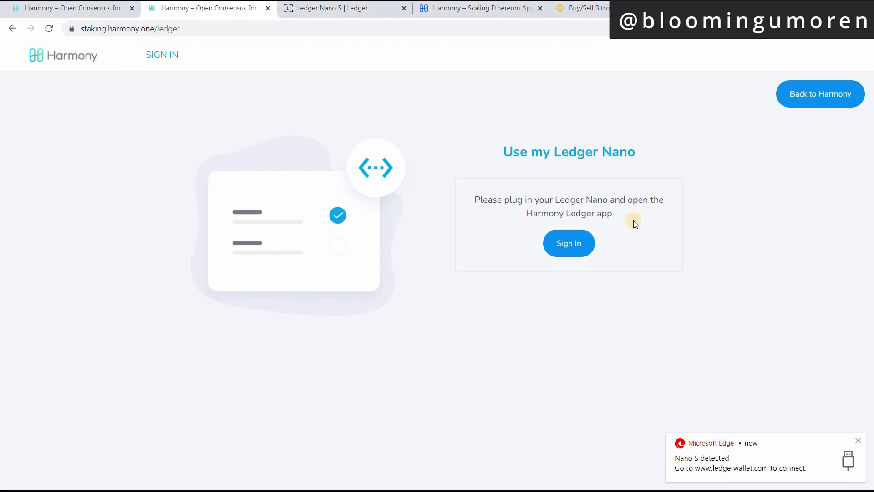
left_click(718, 472)
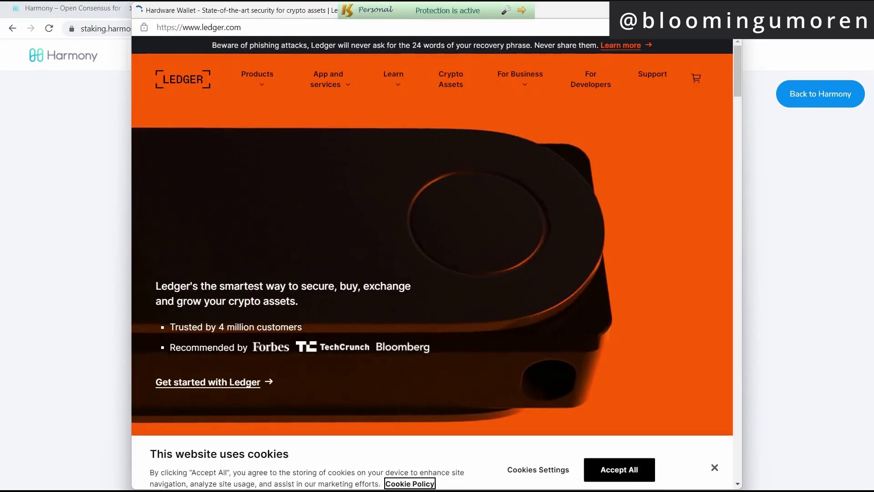
left_click(730, 10)
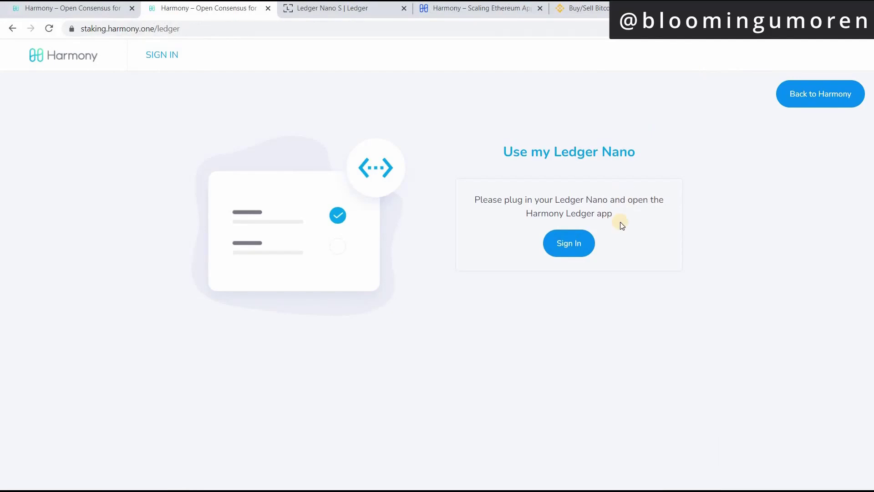
Sign in to Harmony staking with the connected Ledger Nano and view the account's portfolio.
left_click(569, 244)
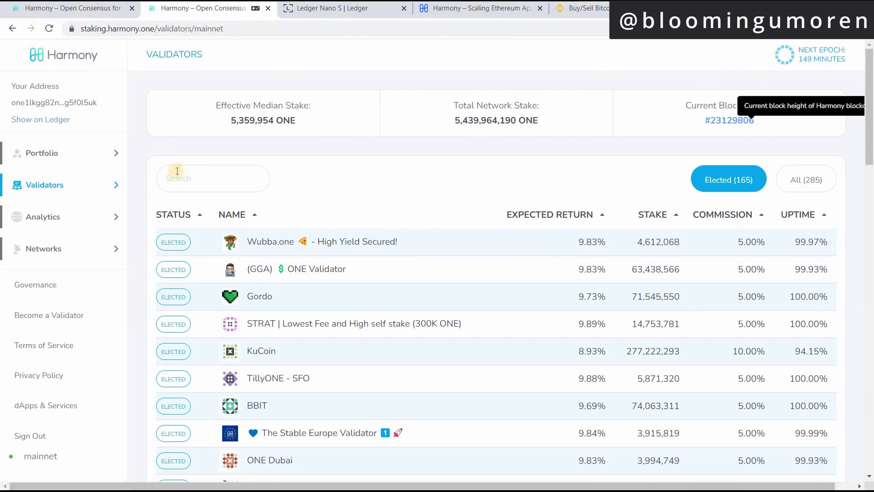
left_click(54, 157)
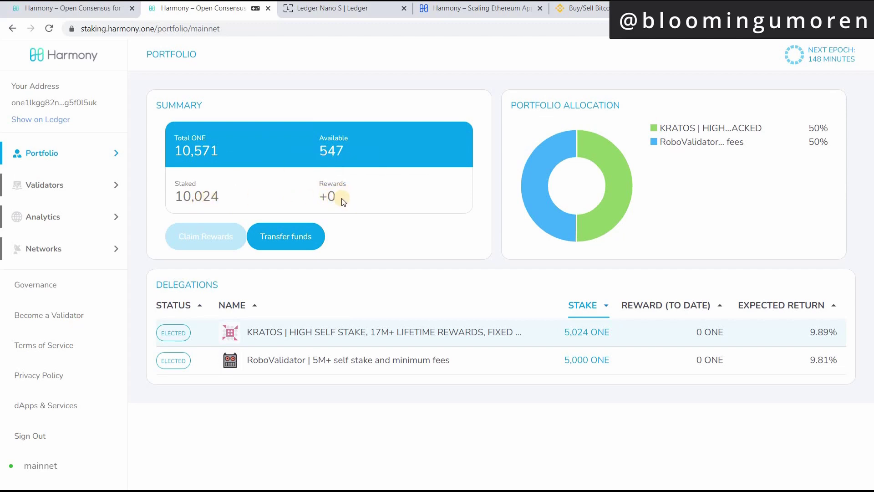
Browse the elected validators and open the profile of the "Matrix | 7.5M+ Lifetime Rewards" validator.
left_click(55, 189)
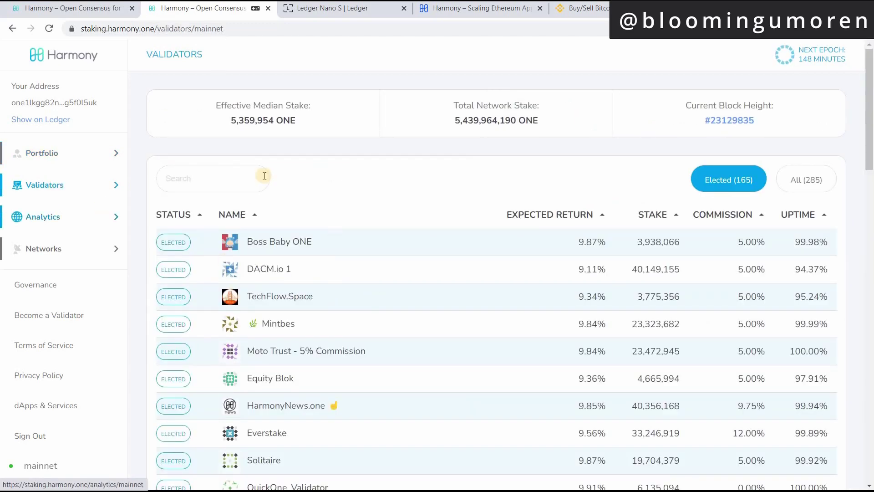
scroll(541, 388, "down", 8)
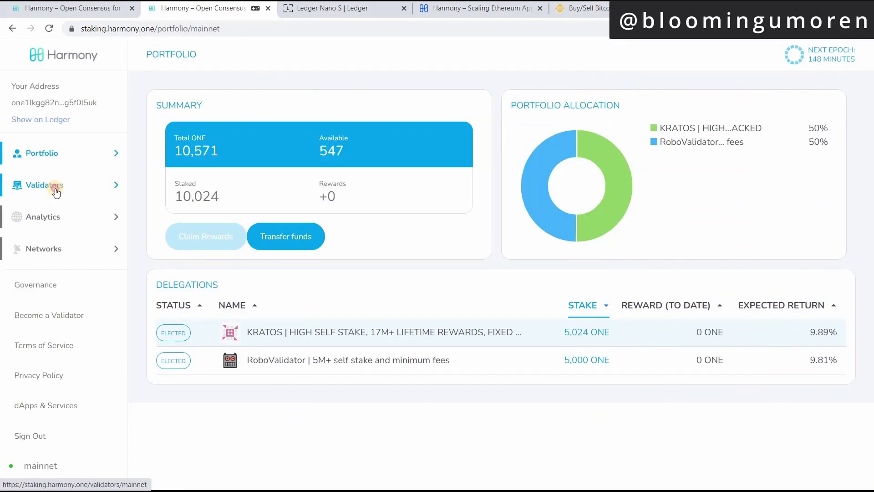
left_click(55, 189)
scroll(360, 361, "down", 4)
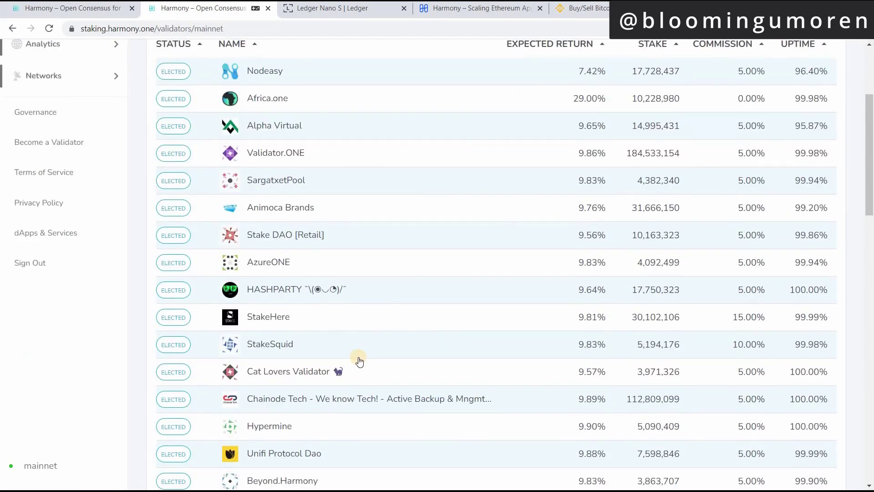
scroll(360, 361, "down", 1)
scroll(386, 369, "down", 2)
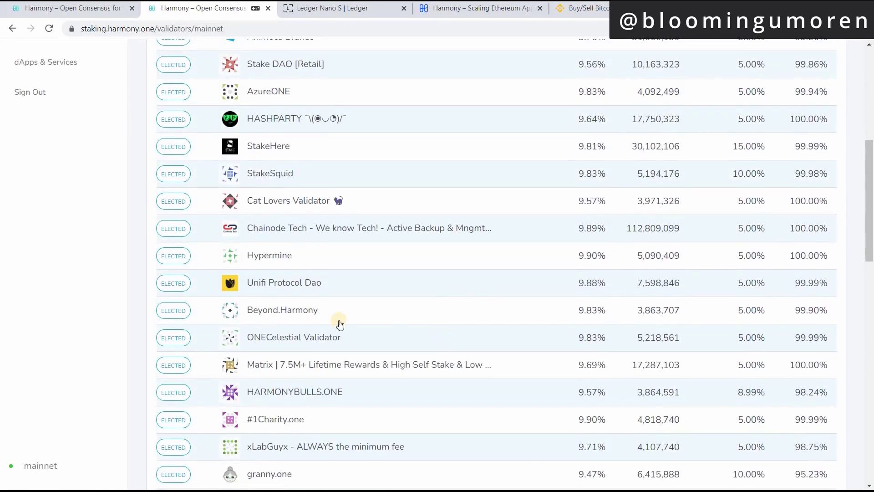
scroll(528, 364, "up", 6)
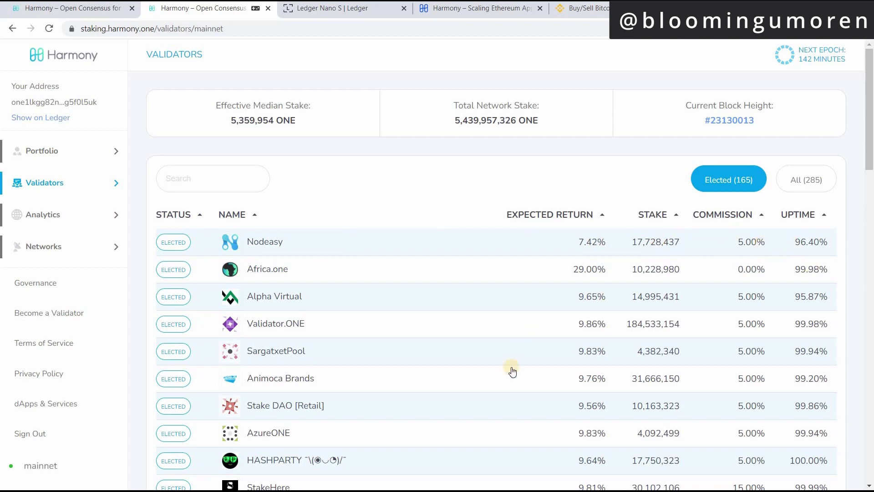
scroll(512, 369, "down", 9)
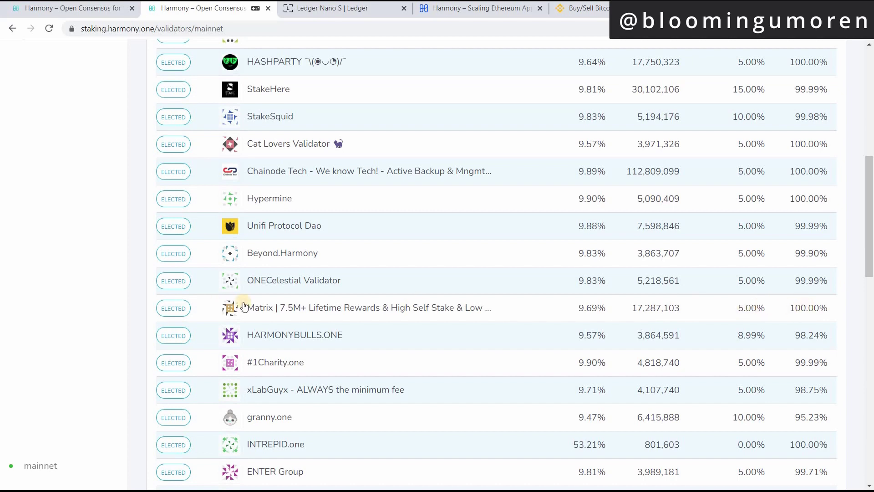
left_click(298, 311)
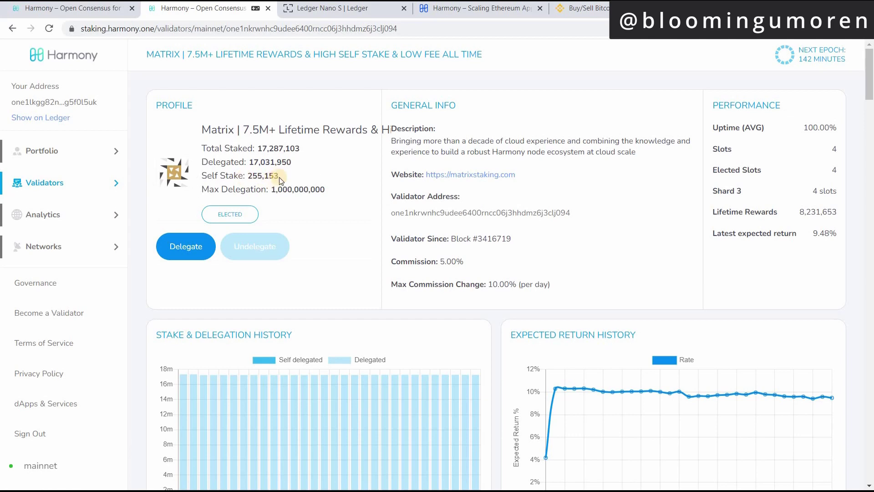
mouse_move(793, 399)
Start a delegation to the Matrix validator and set the amount to 535 ONE.
left_click(199, 246)
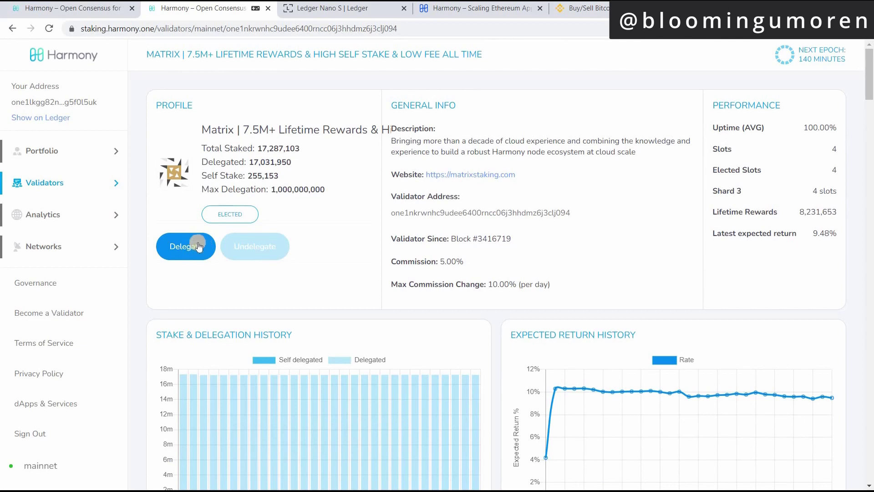
left_click(183, 246)
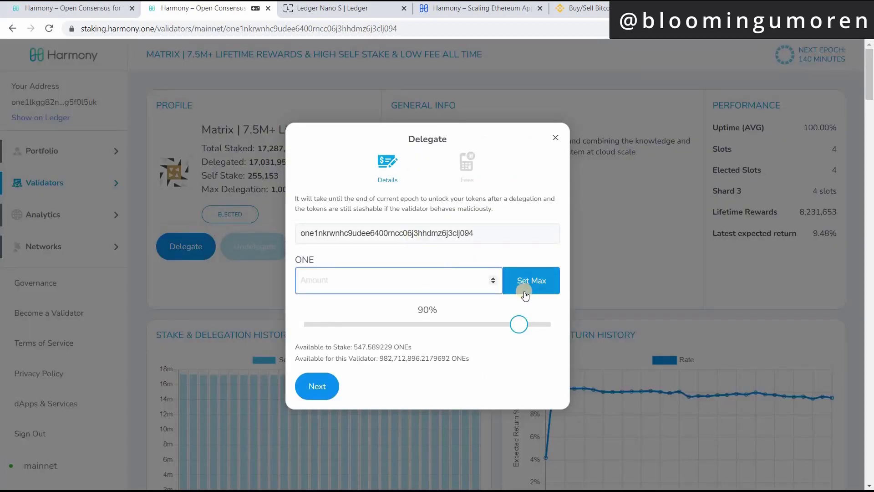
left_click(529, 287)
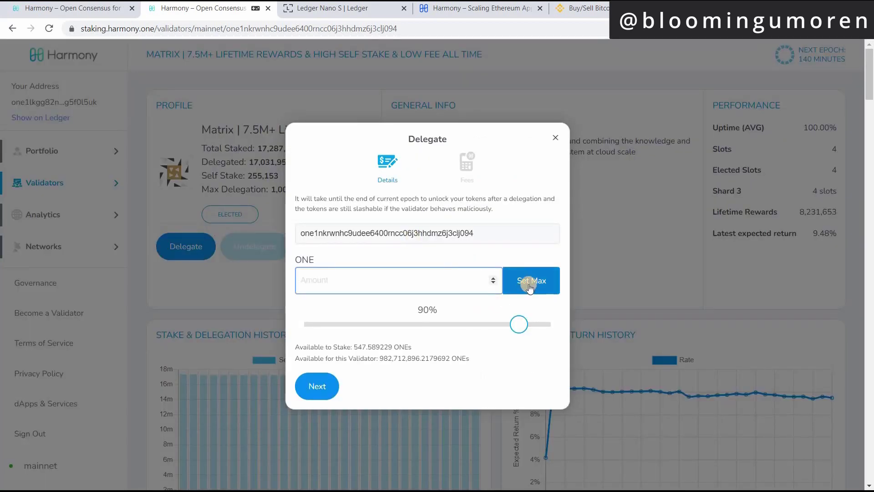
left_click(529, 285)
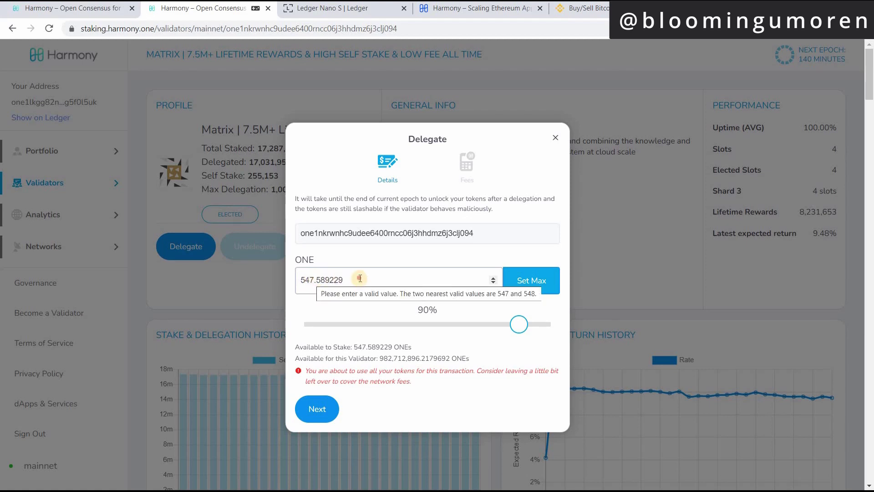
left_click_drag(304, 280, 276, 272)
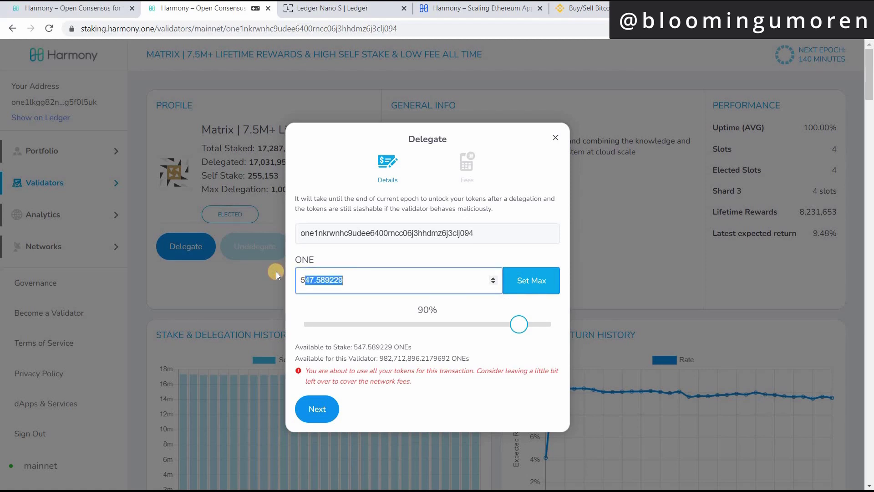
type("5")
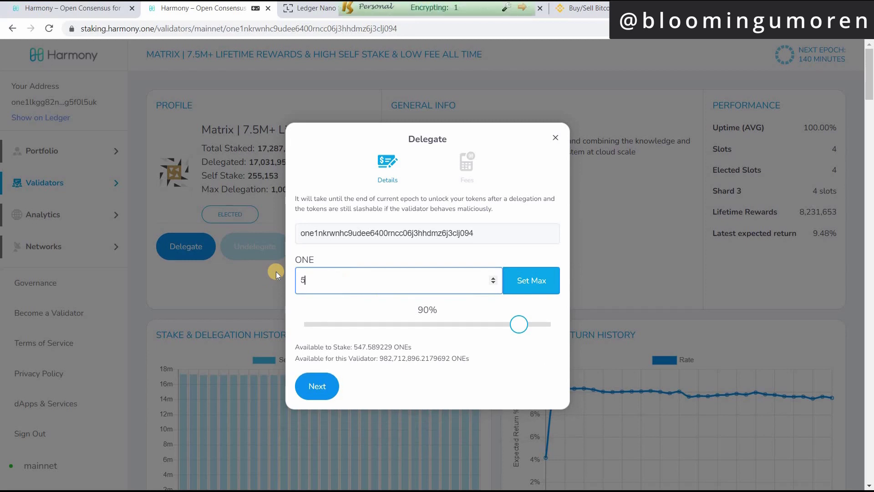
type("35")
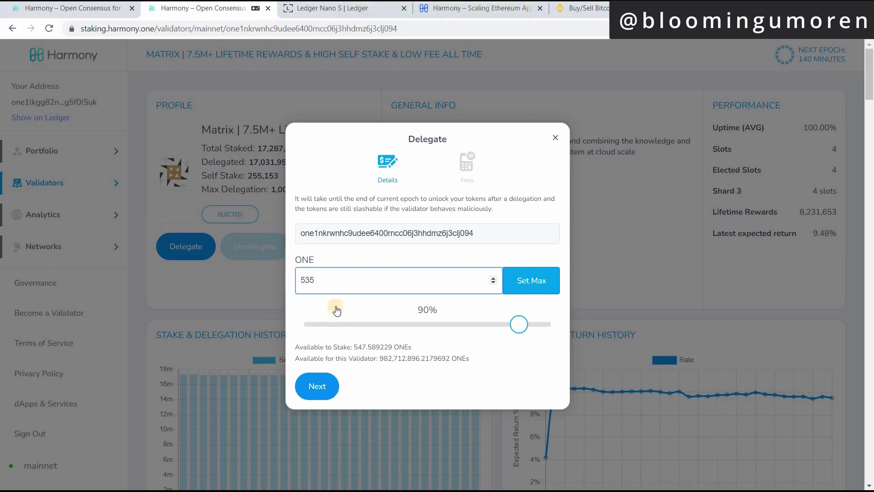
Continue to the delegation's fees, confirm and sign the transaction, and close the delegation dialog.
left_click(326, 390)
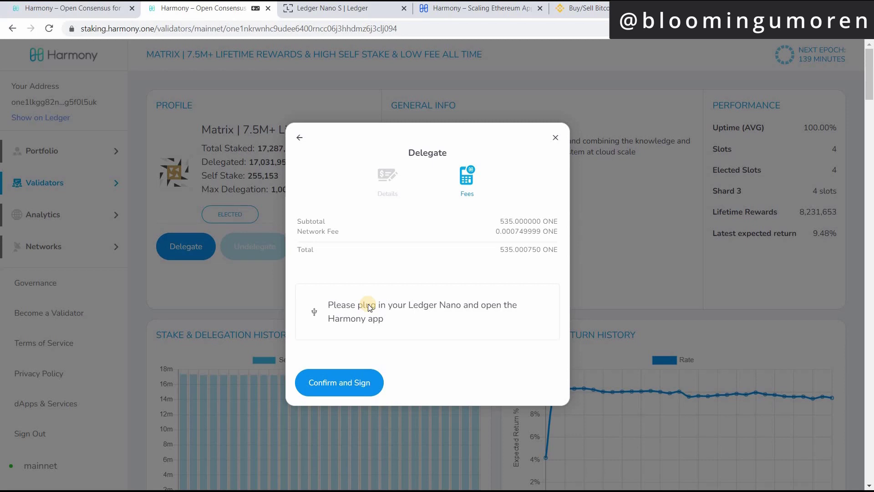
left_click(313, 382)
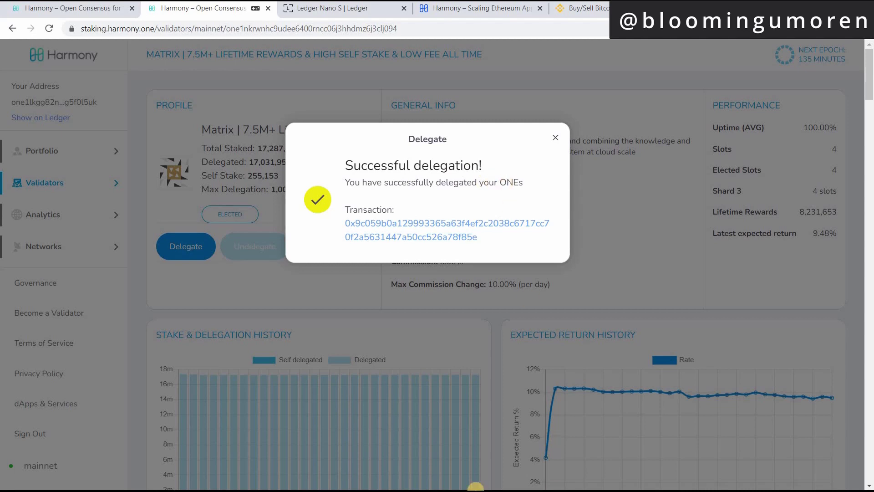
left_click(554, 139)
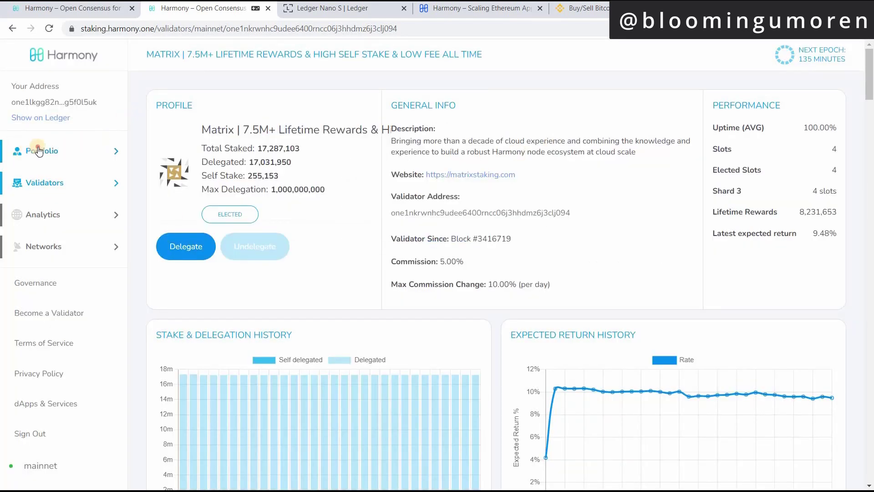
Check the portfolio for the Matrix delegation and the rewards yet to be claimed.
left_click(37, 148)
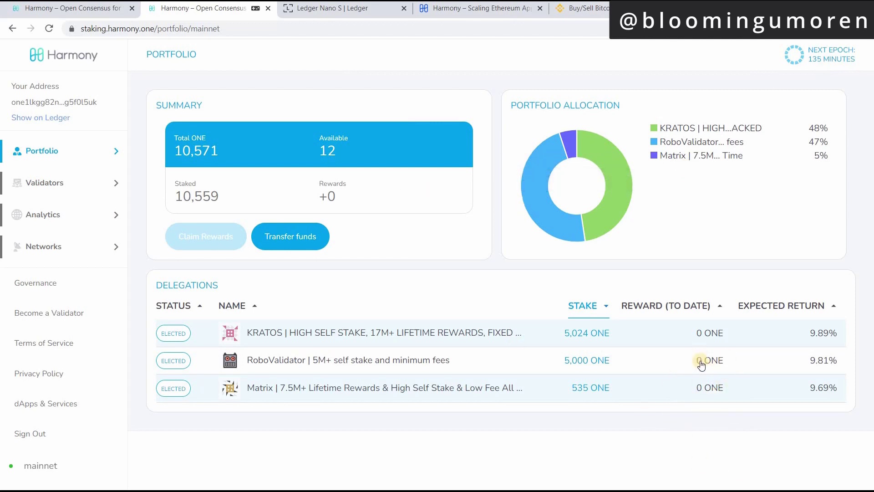
mouse_move(321, 190)
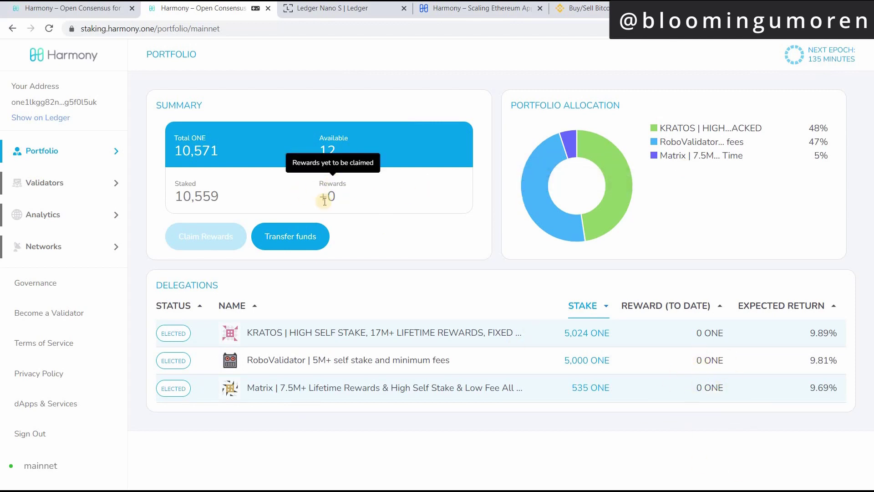